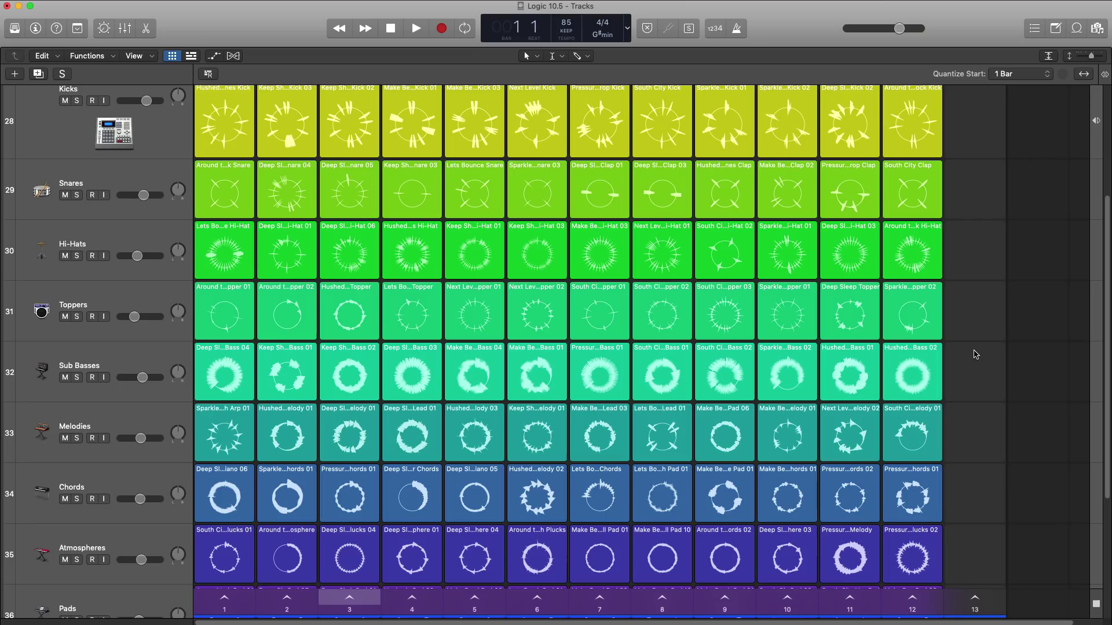
- Show the Tracks timeline beside the grid, with the Hushed Tones Kick.1 and Pressure Drop Kick.1 regions
{"action": "left_click", "coordinate": [190, 56]}
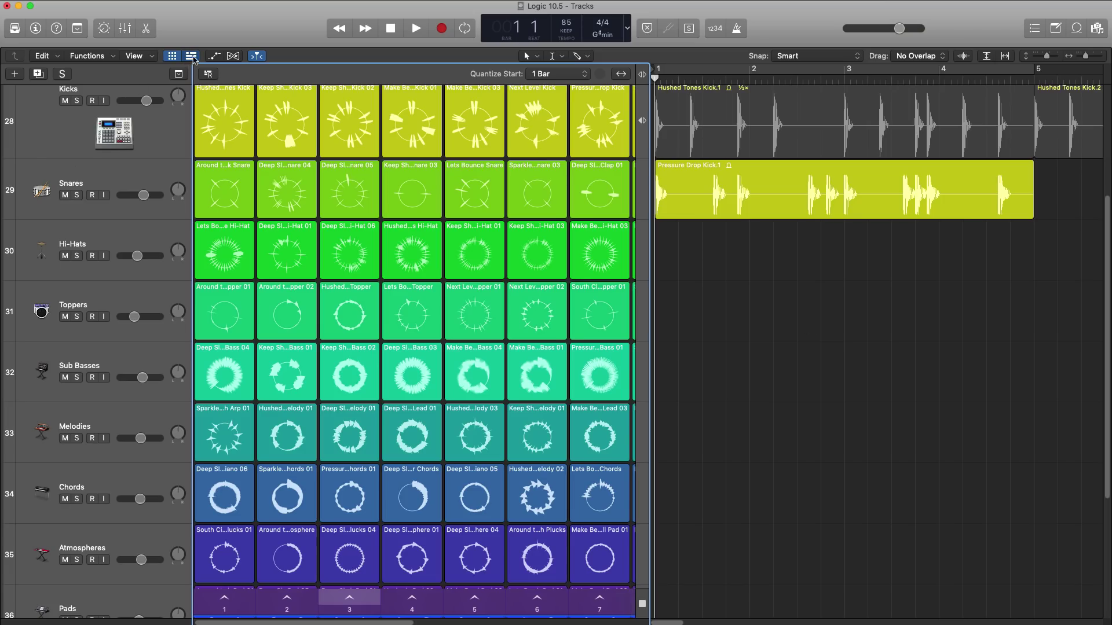
- Hide the Tracks area so the grid fills the width, then start a Hi-Hats and a Toppers loop
{"action": "left_click", "coordinate": [190, 55]}
{"action": "scroll", "coordinate": [322, 244], "scroll_direction": "up", "scroll_amount": 1}
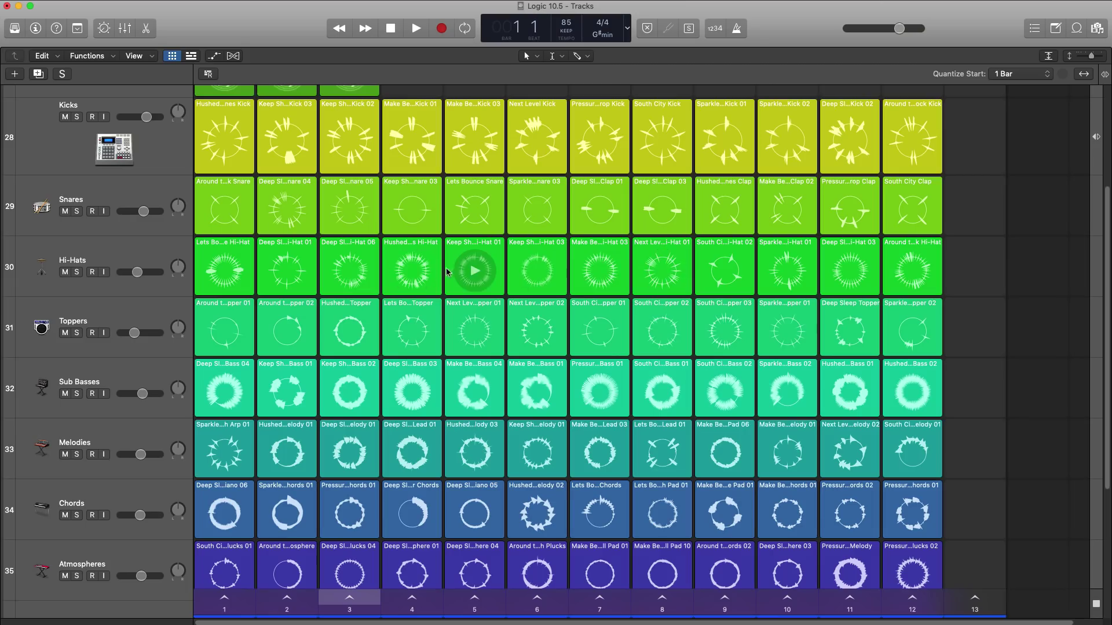
{"action": "left_click", "coordinate": [475, 271]}
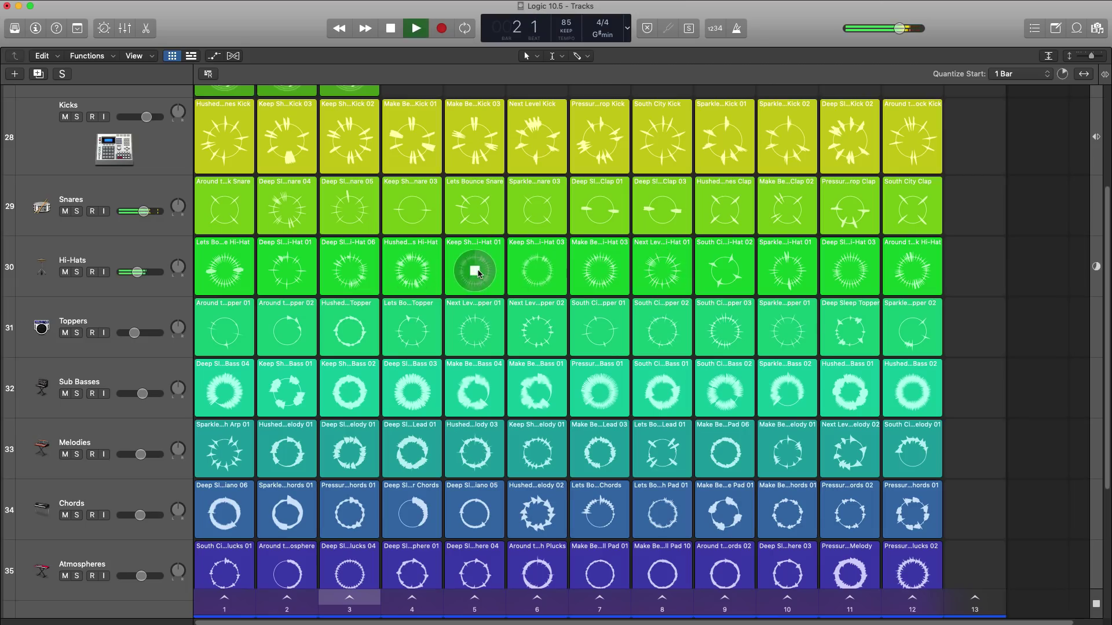
{"action": "left_click", "coordinate": [475, 332]}
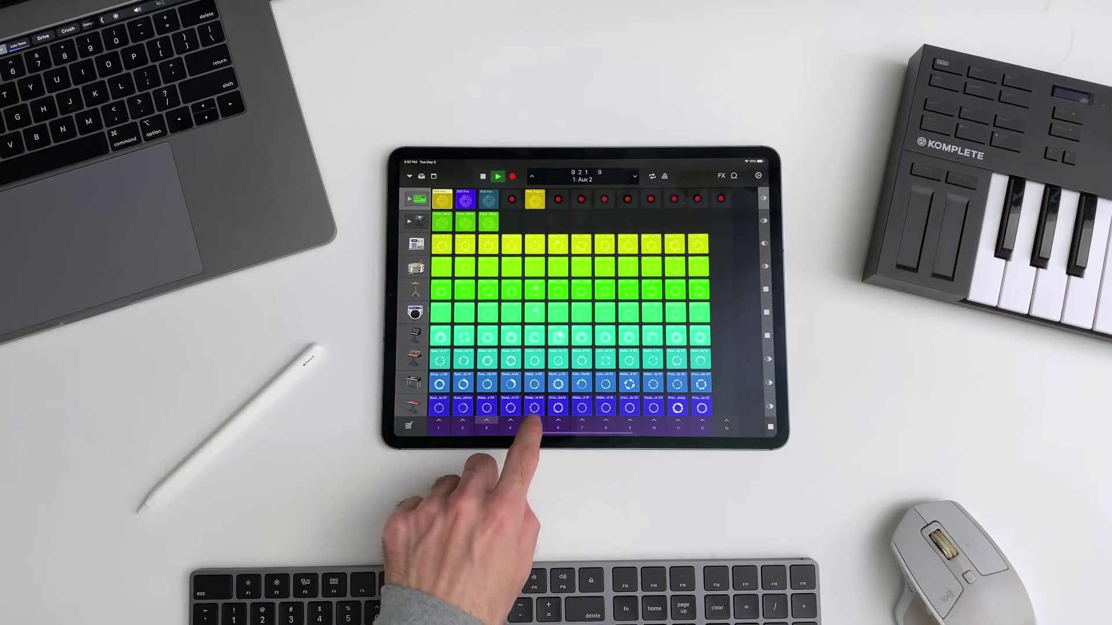
- Trigger the column 5 scene from the iPad, then stop all playing cells and the transport
{"action": "left_click", "coordinate": [533, 427]}
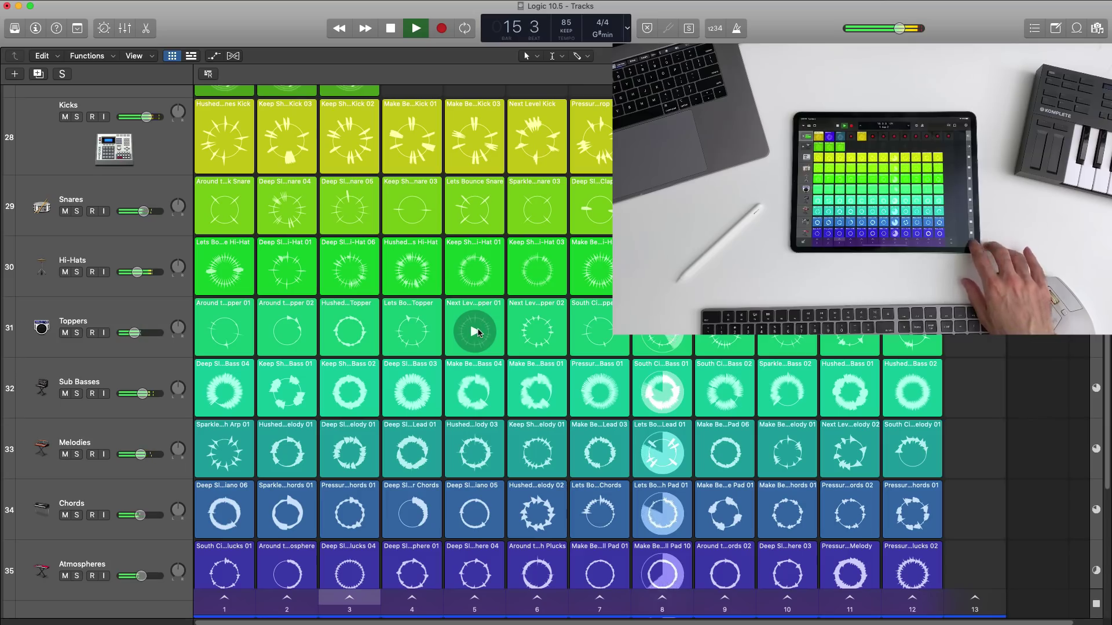
{"action": "left_click", "coordinate": [476, 332]}
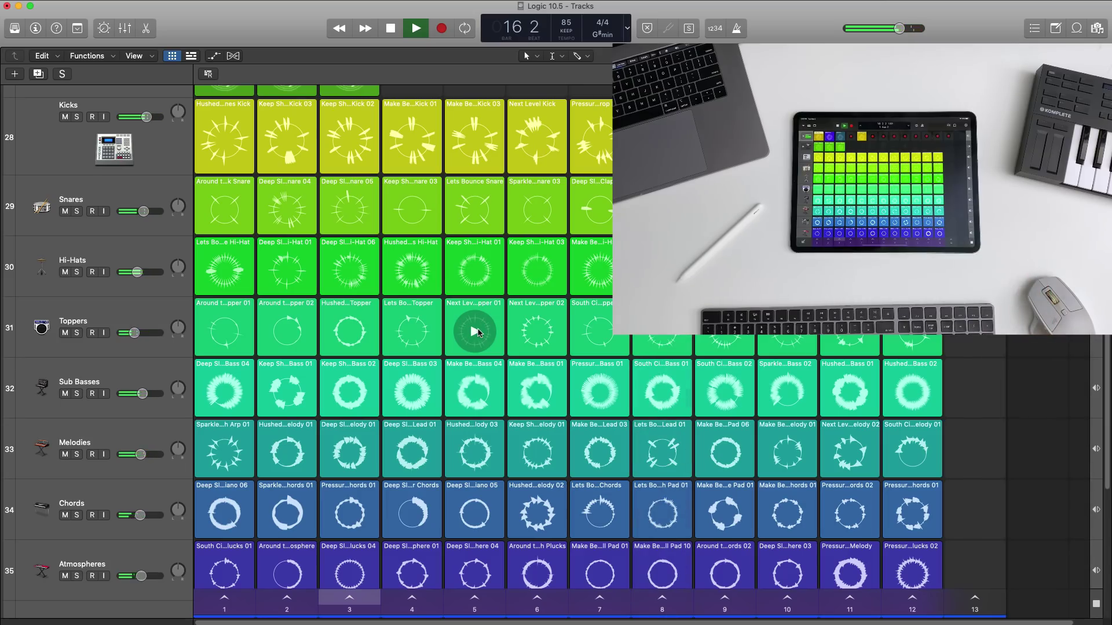
{"action": "key", "text": "space"}
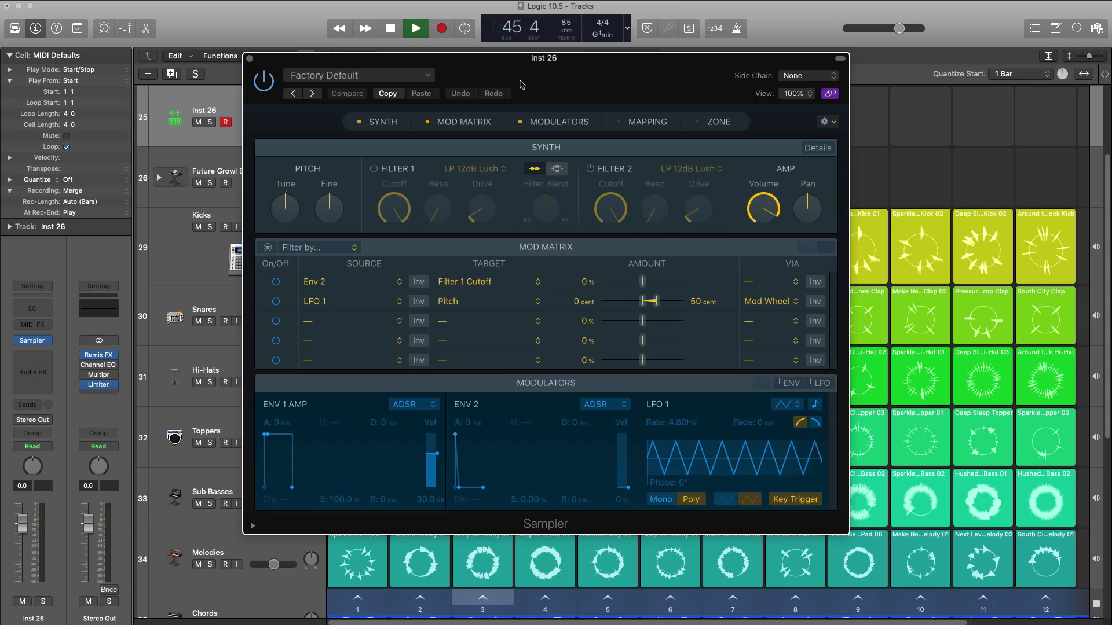
- Browse Inst 26's Sampler from its Mapping section through the synth controls, then close the Sampler window
{"action": "left_click", "coordinate": [647, 123]}
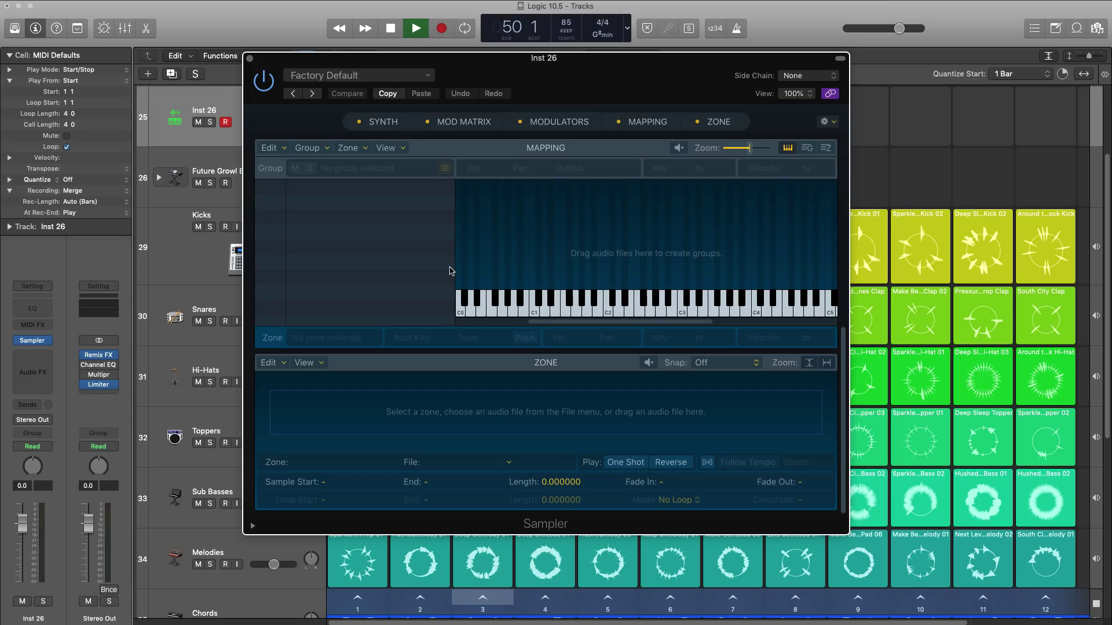
{"action": "scroll", "coordinate": [553, 317], "scroll_direction": "up", "scroll_amount": 10}
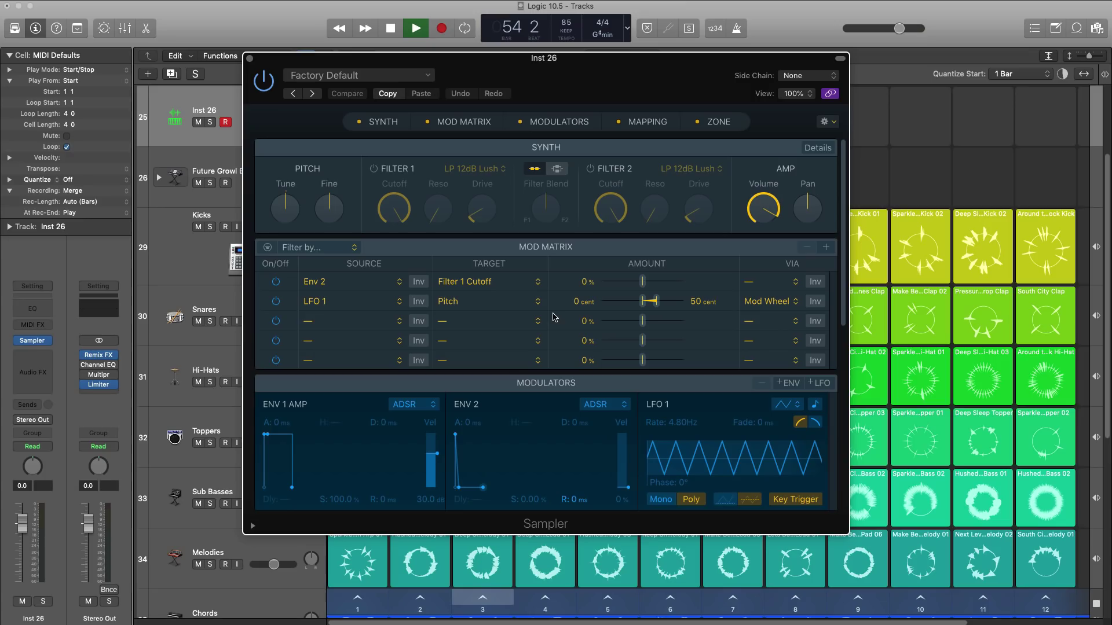
{"action": "scroll", "coordinate": [555, 318], "scroll_direction": "down", "scroll_amount": 10}
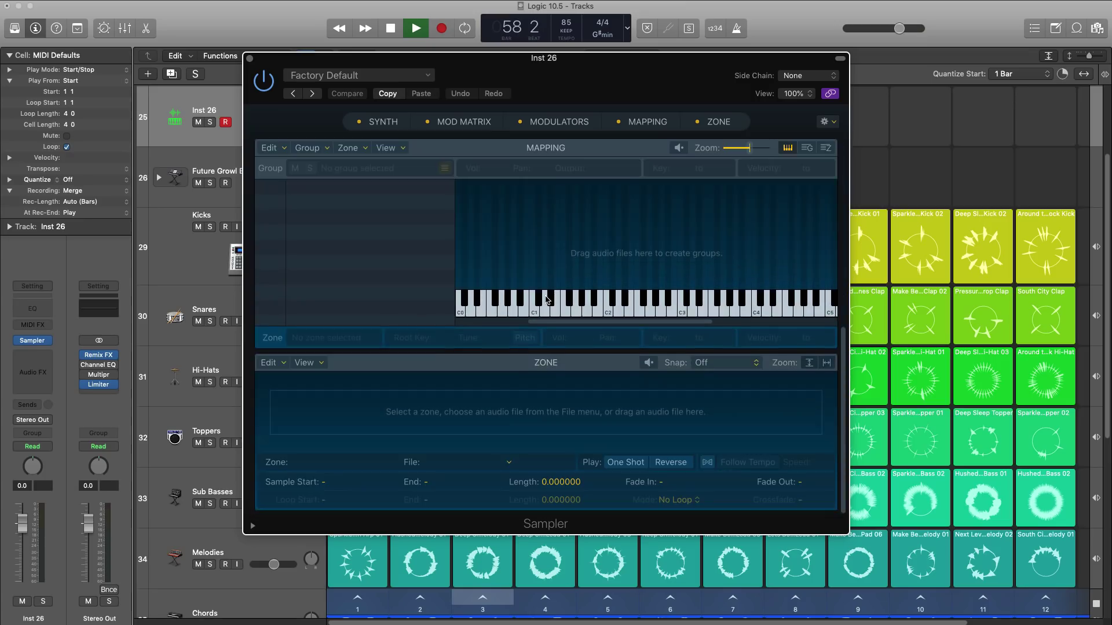
{"action": "scroll", "coordinate": [547, 300], "scroll_direction": "up", "scroll_amount": 10}
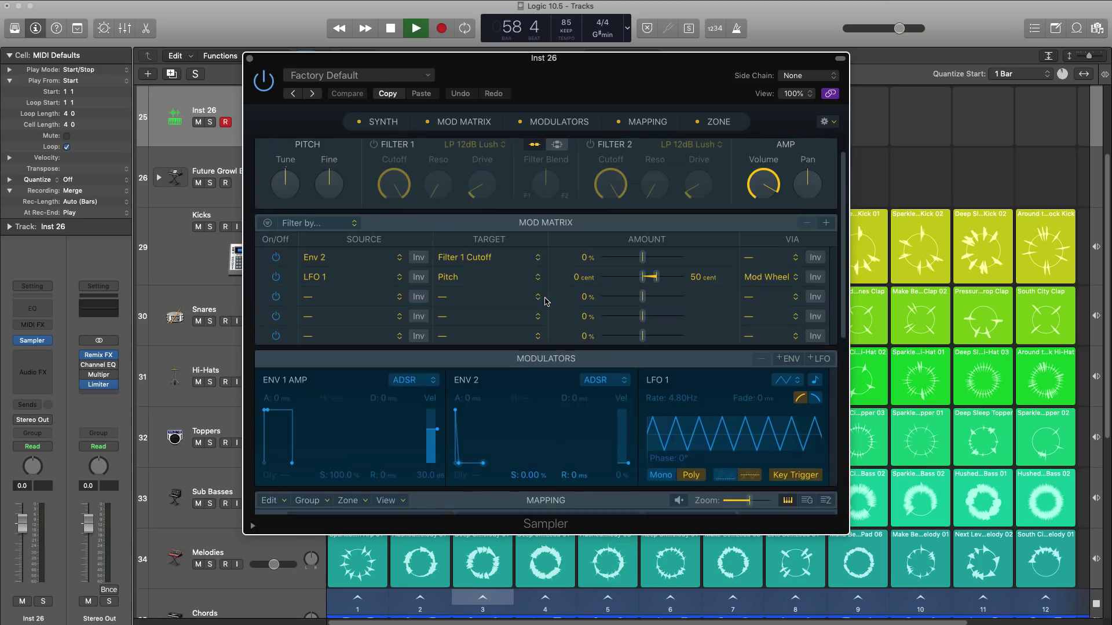
{"action": "left_click", "coordinate": [249, 59]}
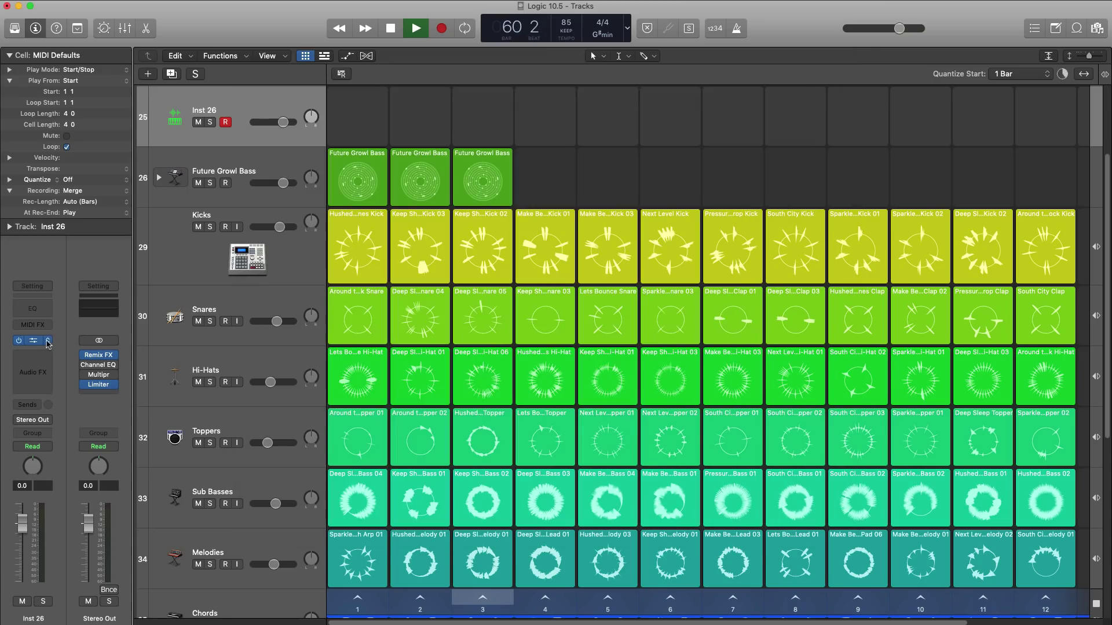
- Load Quick Sampler into Inst 26's instrument slot and move its window up and left
{"action": "left_click", "coordinate": [49, 342]}
{"action": "mouse_move", "coordinate": [77, 413]}
{"action": "left_click", "coordinate": [209, 409]}
{"action": "left_click_drag", "start_coordinate": [837, 179], "coordinate": [653, 99]}
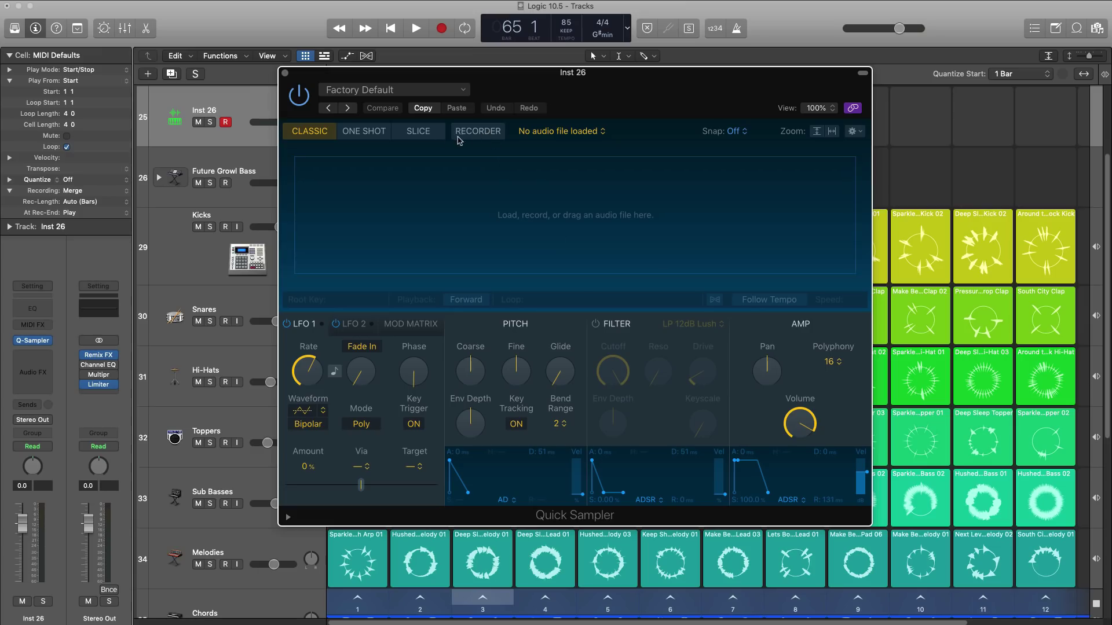
- Record a kick sample with Quick Sampler's Recorder from the Mic | Line | Instrument 1 input
{"action": "left_click", "coordinate": [469, 133]}
{"action": "left_click", "coordinate": [333, 300]}
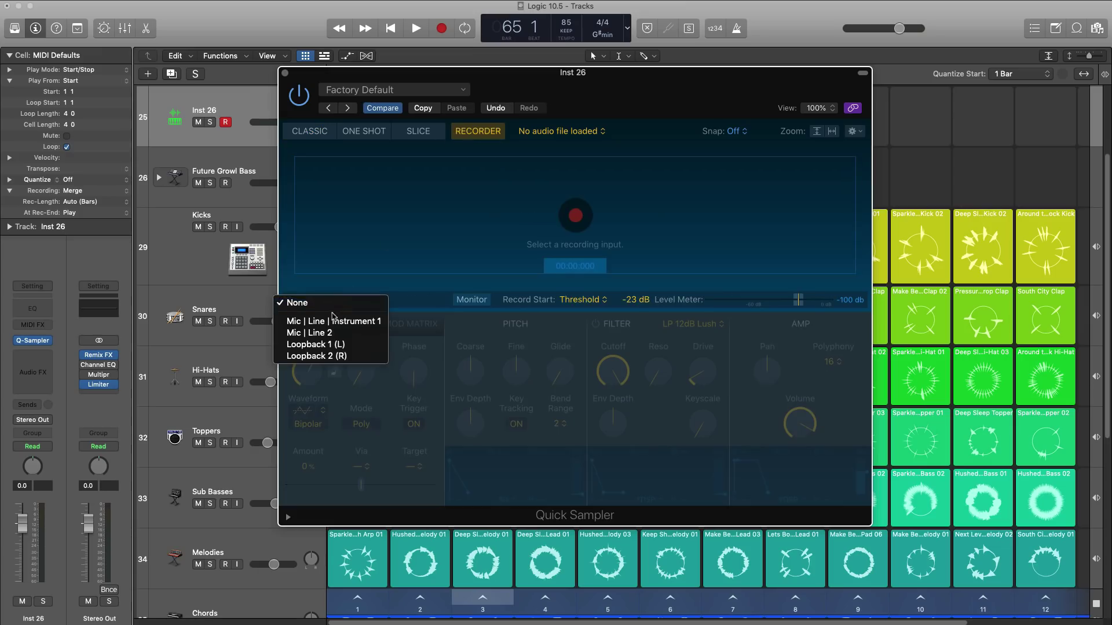
{"action": "left_click", "coordinate": [333, 322]}
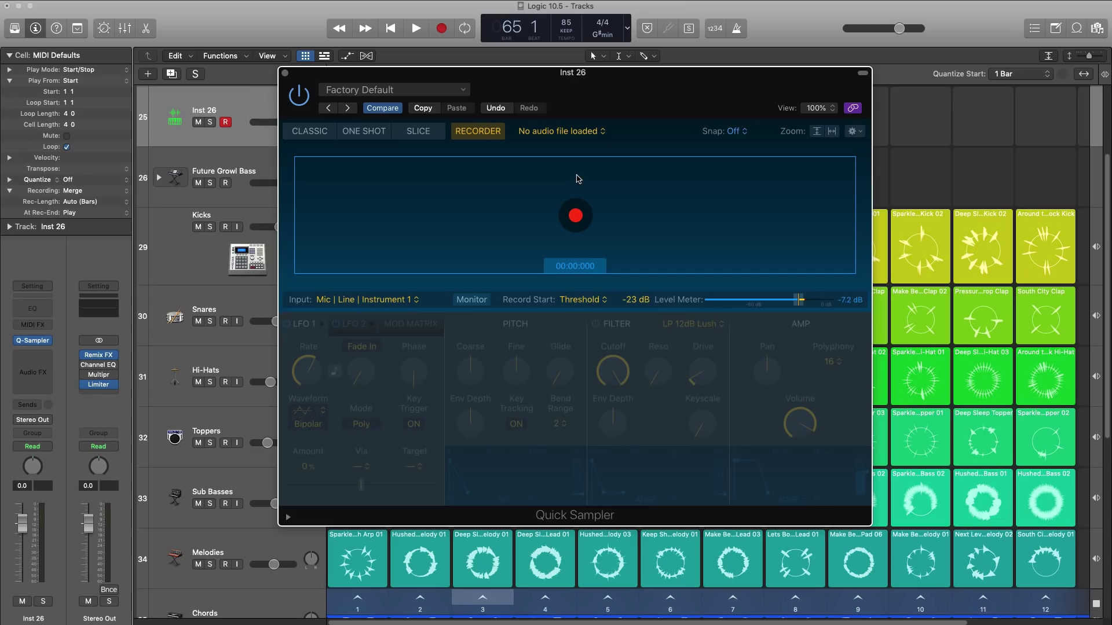
{"action": "left_click", "coordinate": [580, 219]}
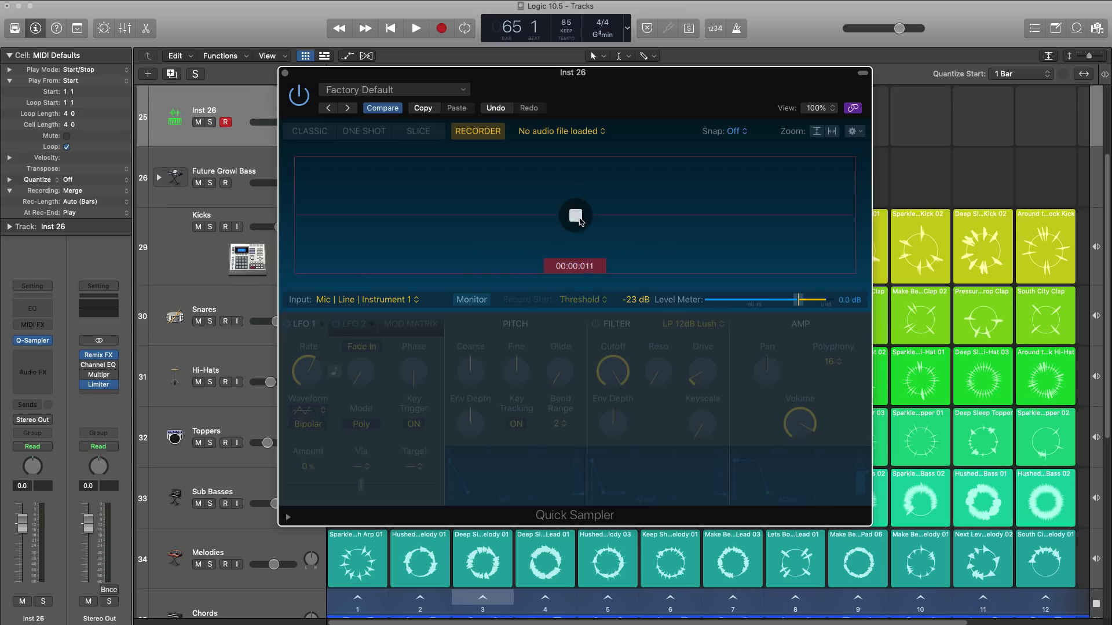
{"action": "left_click", "coordinate": [577, 217]}
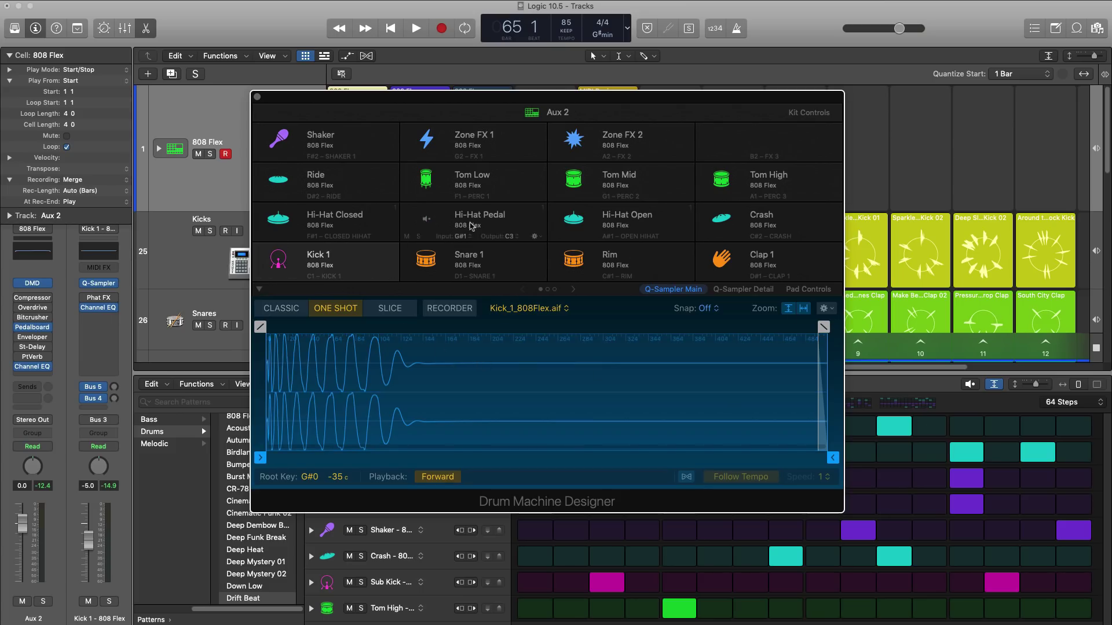
- Audition the 808 Flex pads: Snare 1, Rim, Crash, Hi-Hats, Ride, Toms and Kick 1
{"action": "left_click", "coordinate": [463, 260]}
{"action": "left_click", "coordinate": [575, 261]}
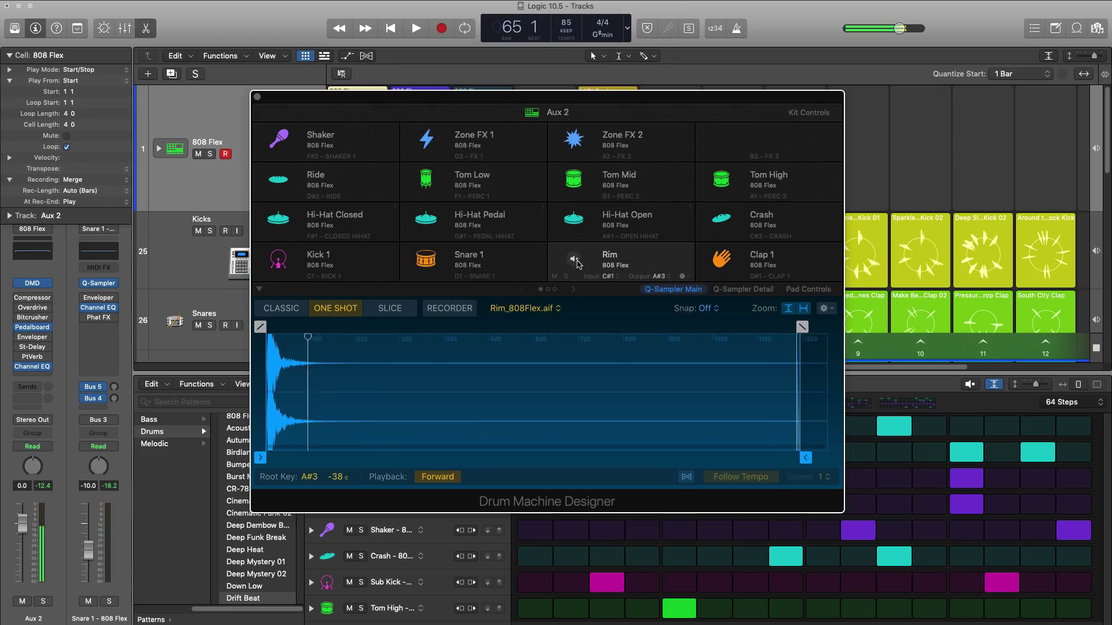
{"action": "left_click", "coordinate": [721, 263]}
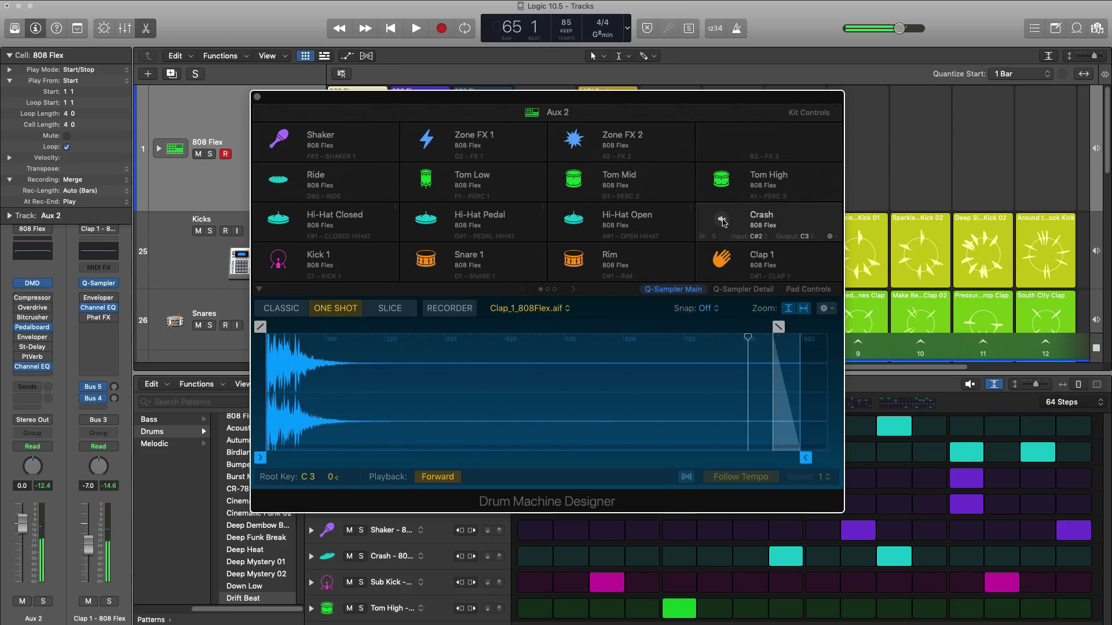
{"action": "left_click", "coordinate": [723, 223]}
{"action": "left_click", "coordinate": [600, 231]}
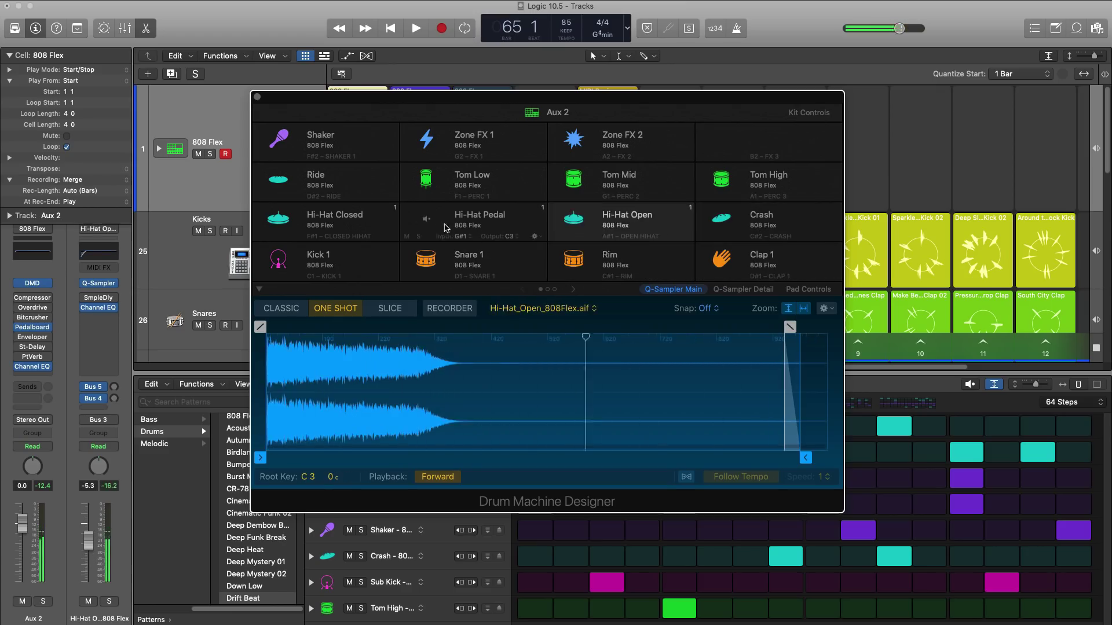
{"action": "left_click", "coordinate": [472, 226]}
{"action": "left_click", "coordinate": [345, 227]}
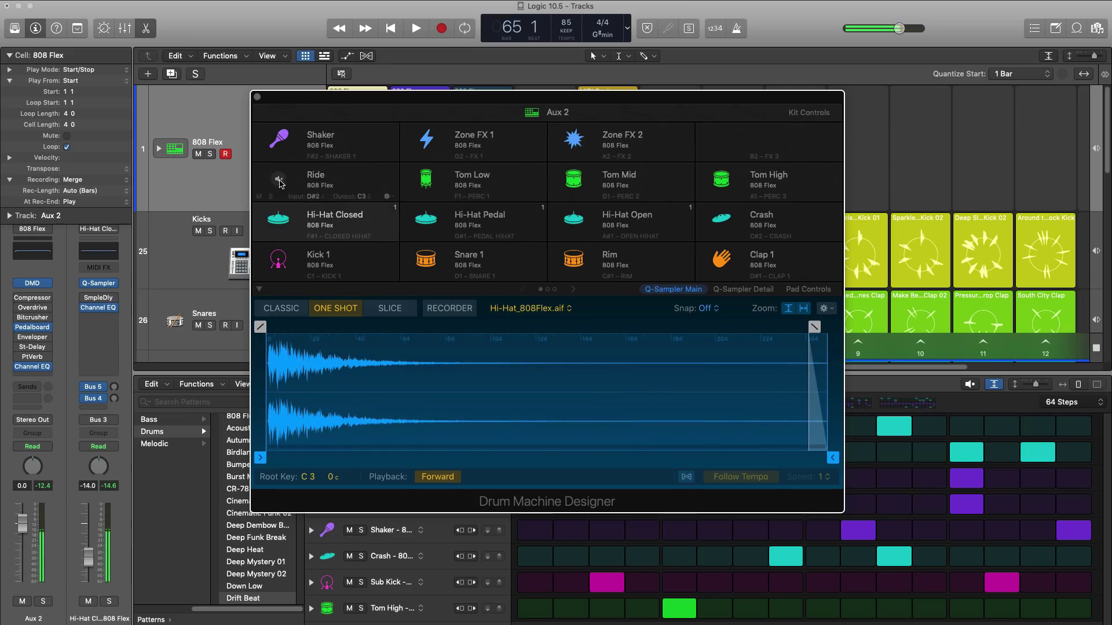
{"action": "left_click", "coordinate": [347, 184]}
{"action": "left_click", "coordinate": [429, 184]}
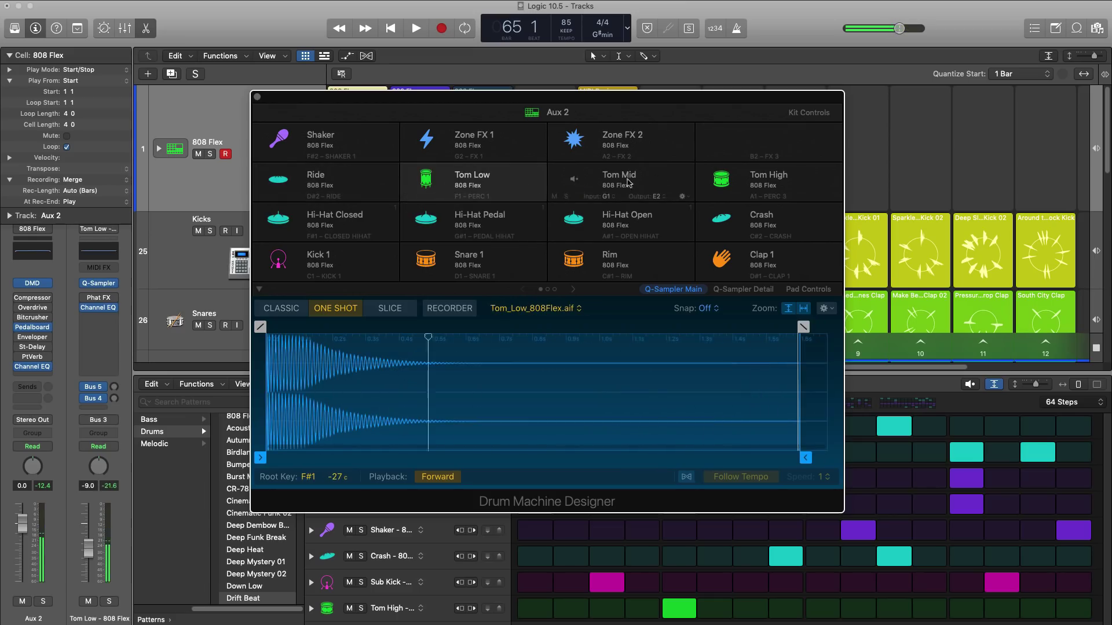
{"action": "left_click", "coordinate": [577, 184]}
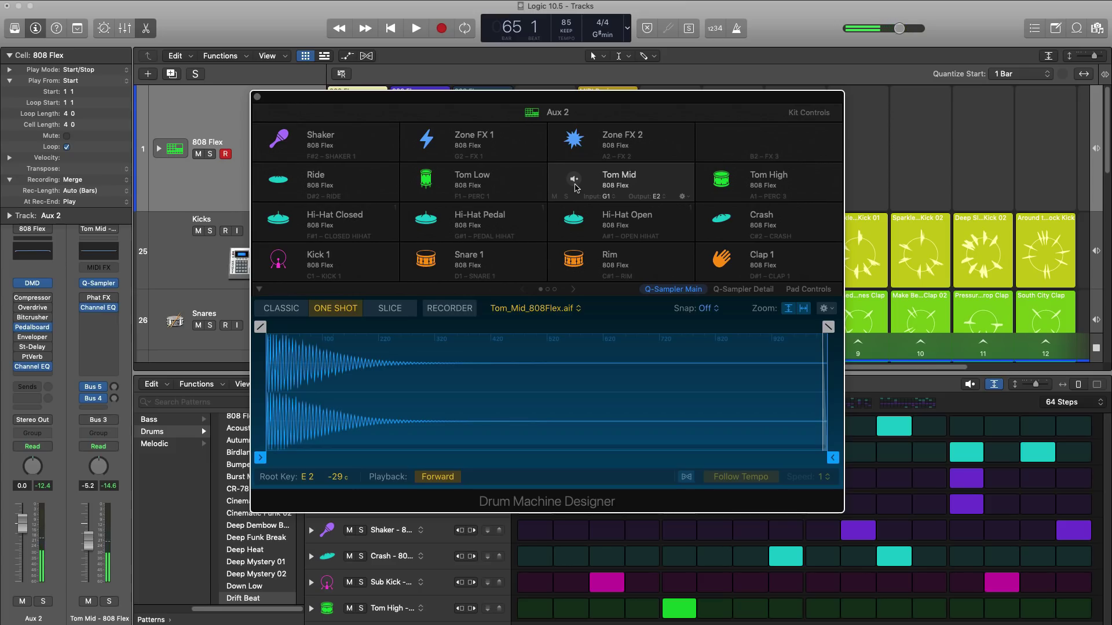
{"action": "left_click", "coordinate": [318, 267]}
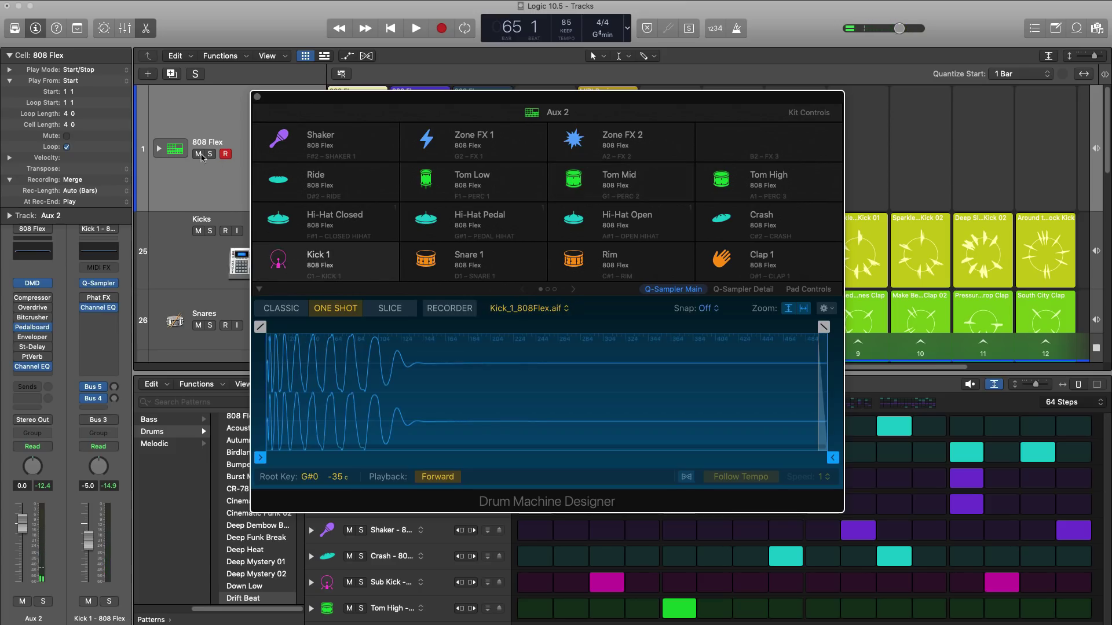
- Expand the 808 Flex kit and swap the Kick 1 sub-track's sampler for Drum Synth
{"action": "left_click", "coordinate": [163, 150]}
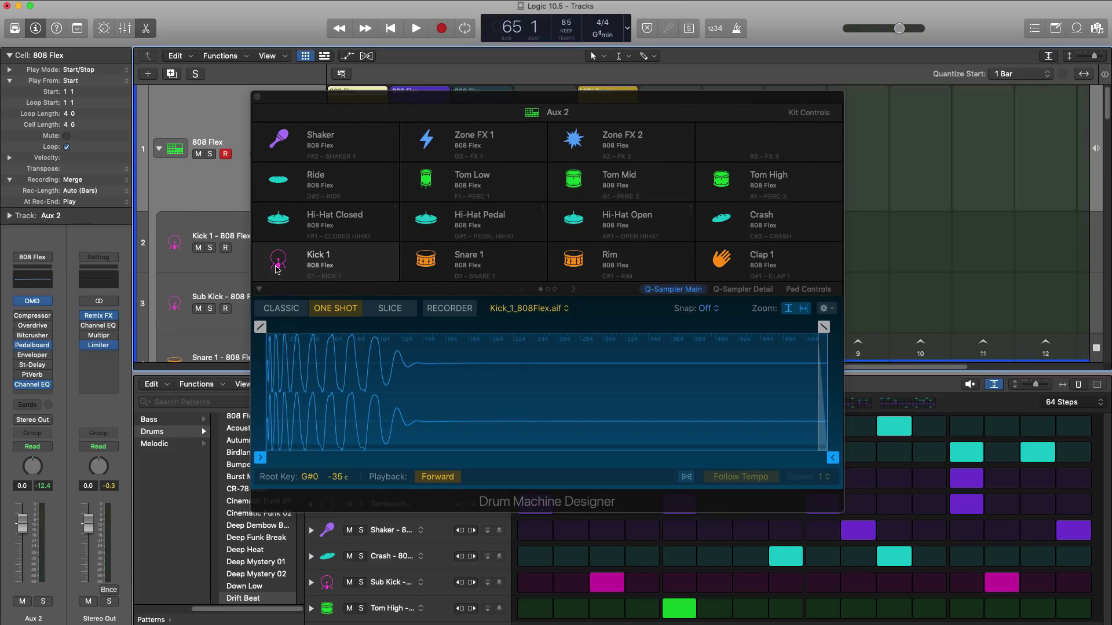
{"action": "left_click", "coordinate": [211, 230]}
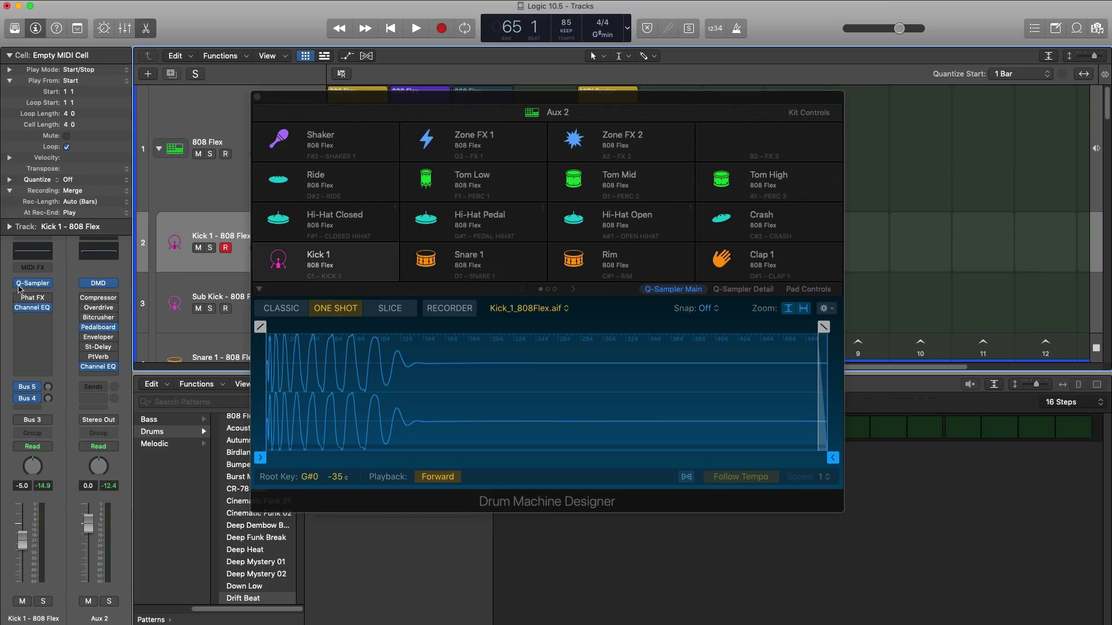
{"action": "left_click", "coordinate": [47, 284]}
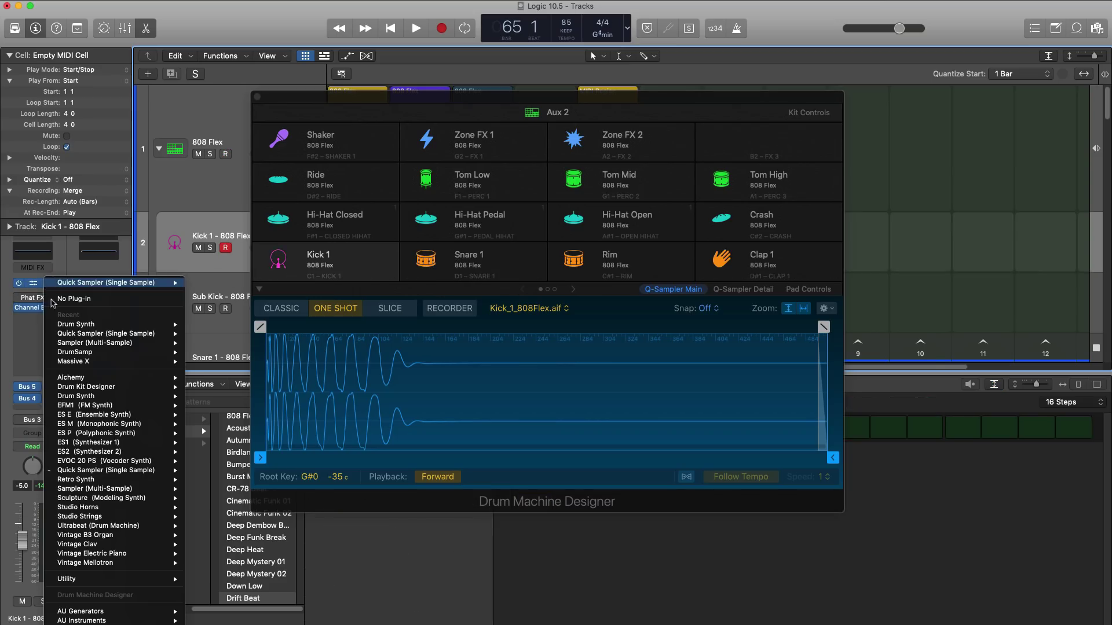
{"action": "left_click", "coordinate": [105, 326]}
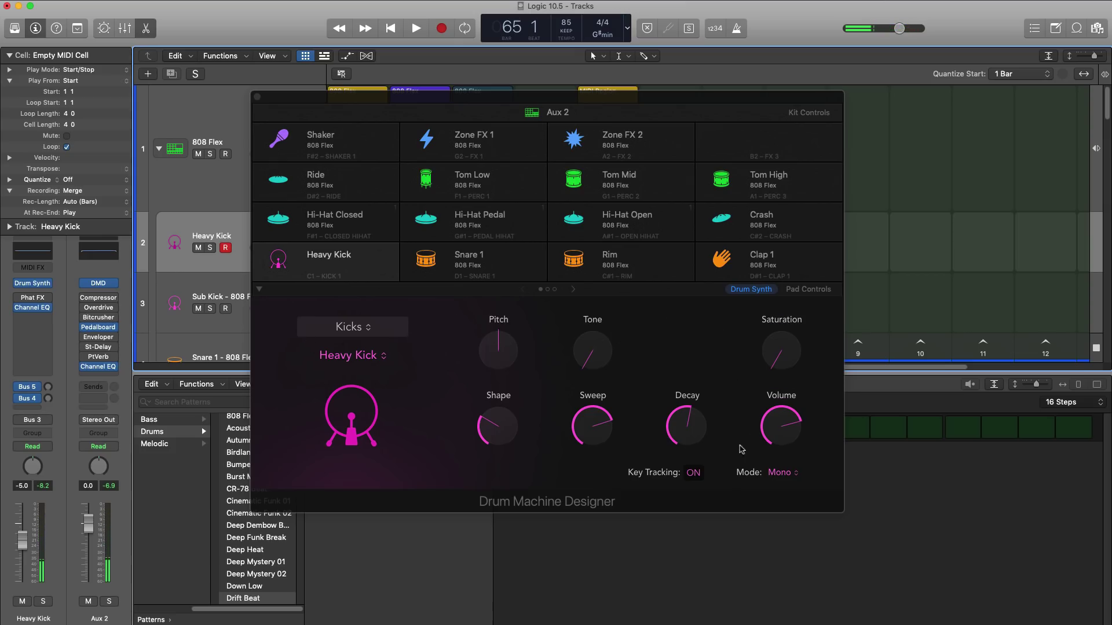
- Lower the Heavy Kick's decay slightly and raise its tone to about 21%
{"action": "mouse_move", "coordinate": [693, 433]}
{"action": "left_click_drag", "start_coordinate": [693, 433], "coordinate": [688, 461]}
{"action": "mouse_move", "coordinate": [577, 364]}
{"action": "left_mouse_down"}
{"action": "mouse_move", "coordinate": [579, 292]}
{"action": "mouse_move", "coordinate": [574, 353]}
{"action": "left_mouse_up"}
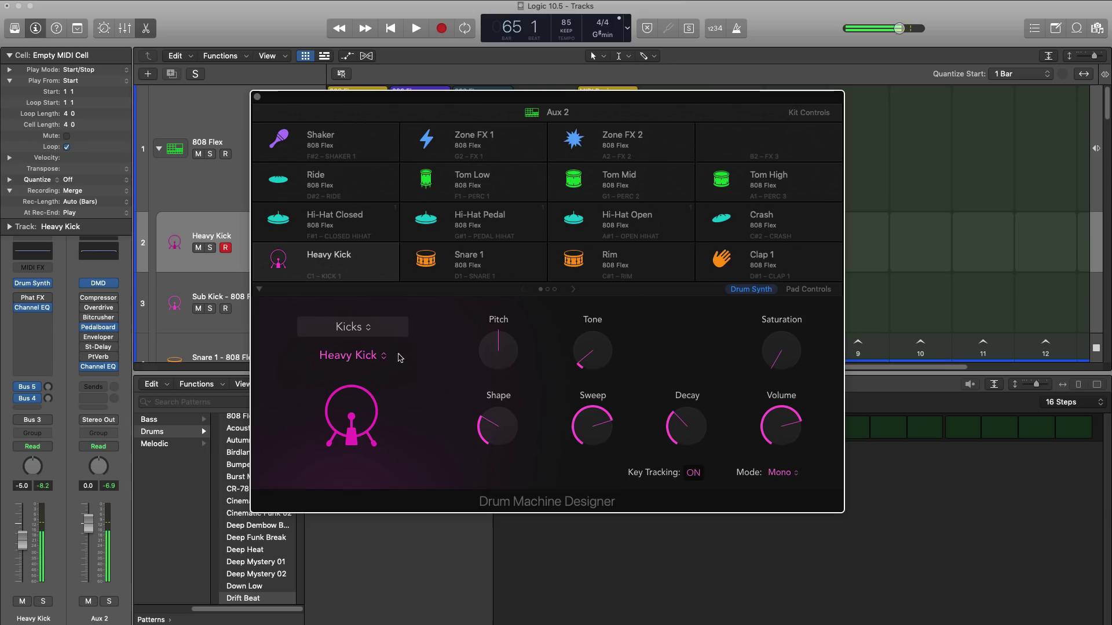
- Switch to the Percussion 80s Cowbell sound, then adjust body to 52.7% and decay to 45.3%
{"action": "left_click", "coordinate": [373, 329]}
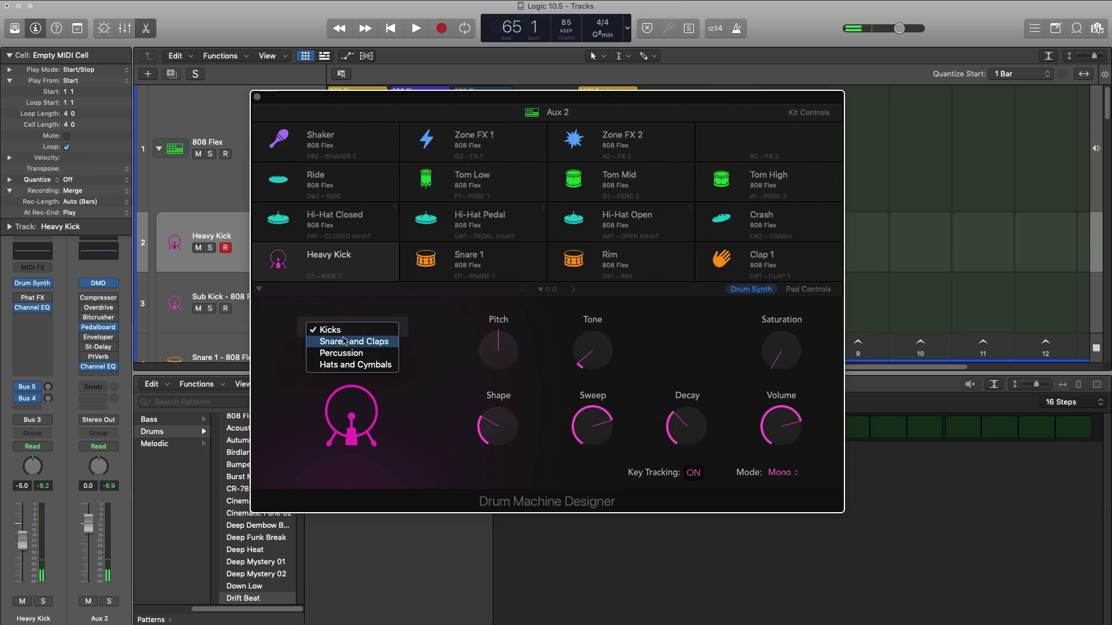
{"action": "left_click", "coordinate": [355, 354]}
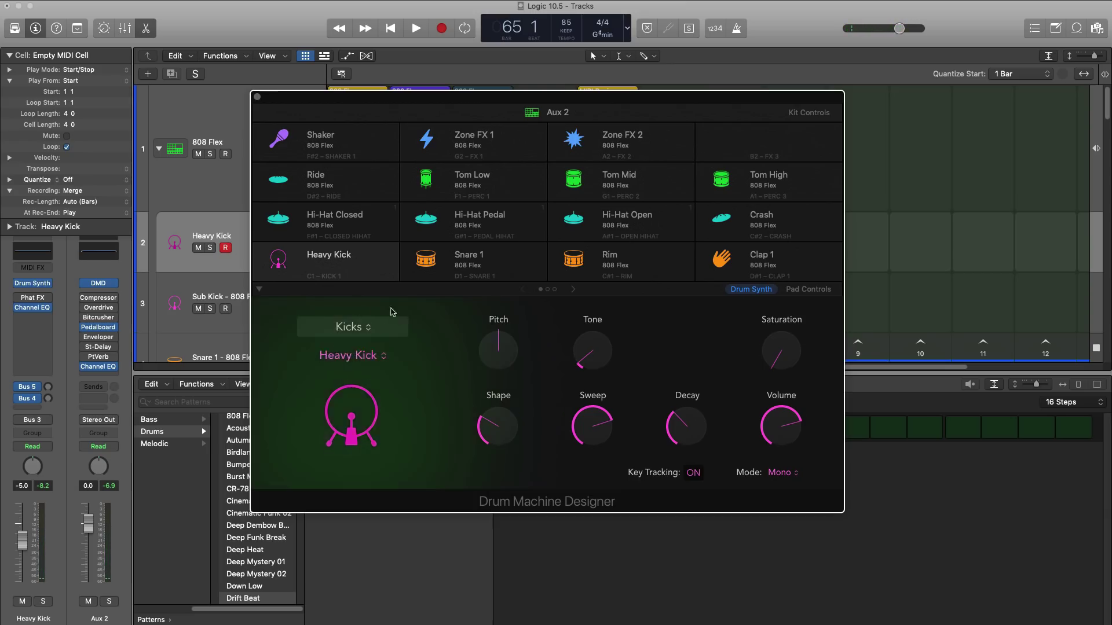
{"action": "left_click", "coordinate": [333, 357]}
{"action": "left_click", "coordinate": [346, 385]}
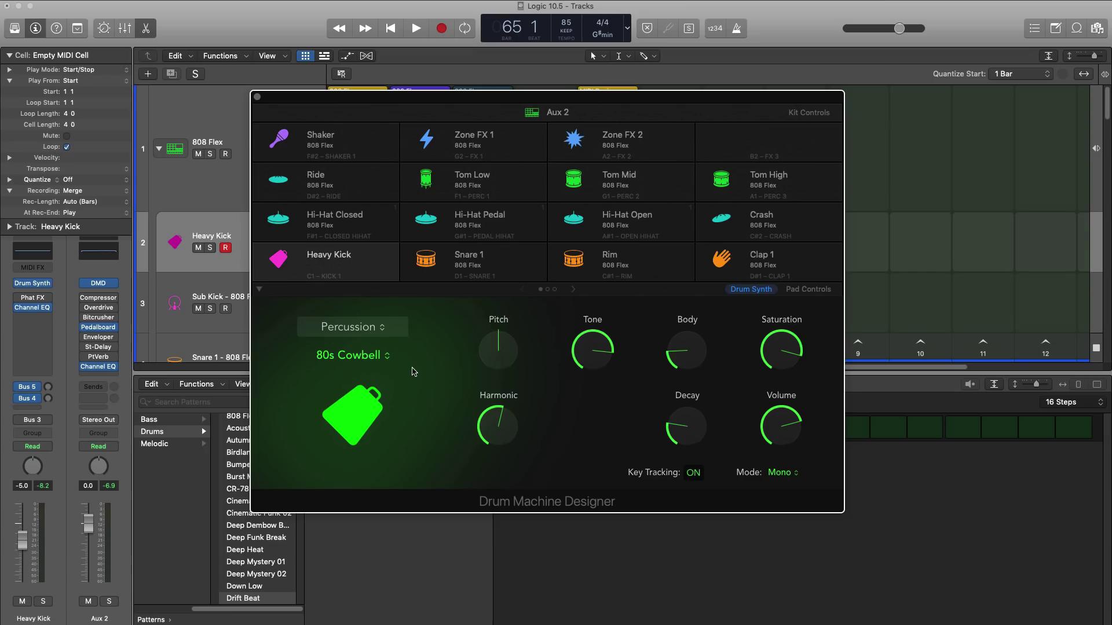
{"action": "mouse_move", "coordinate": [671, 354]}
{"action": "left_mouse_down"}
{"action": "mouse_move", "coordinate": [678, 270]}
{"action": "mouse_move", "coordinate": [679, 347]}
{"action": "left_mouse_up"}
{"action": "left_click_drag", "start_coordinate": [678, 428], "coordinate": [677, 365]}
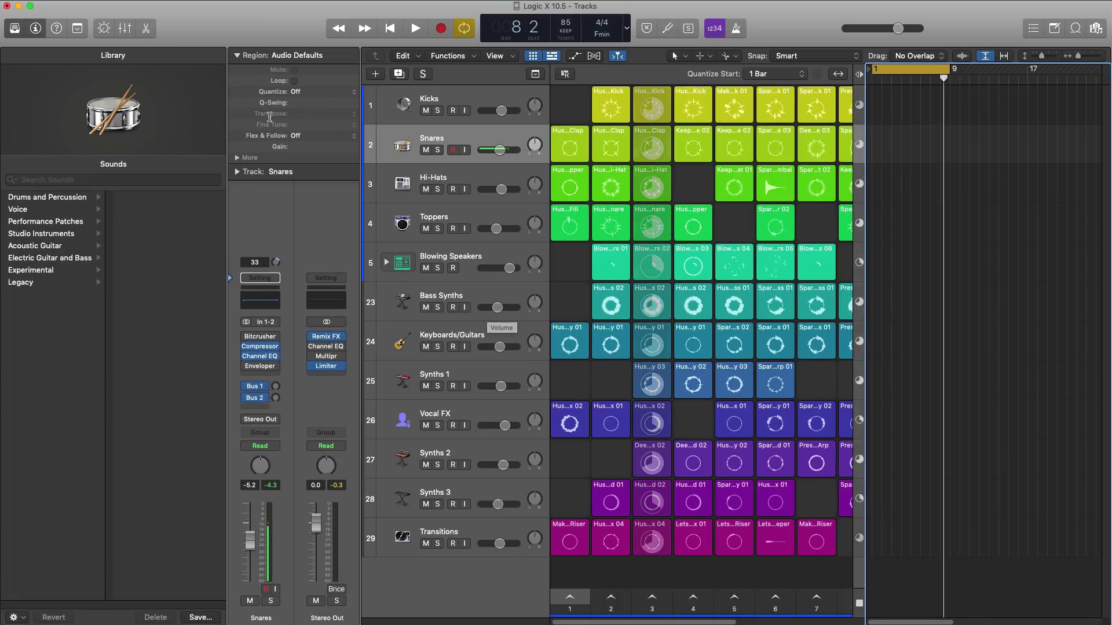
- Close the Library, open the Stereo Out's Remix FX, and shift its window left
{"action": "left_click", "coordinate": [16, 28]}
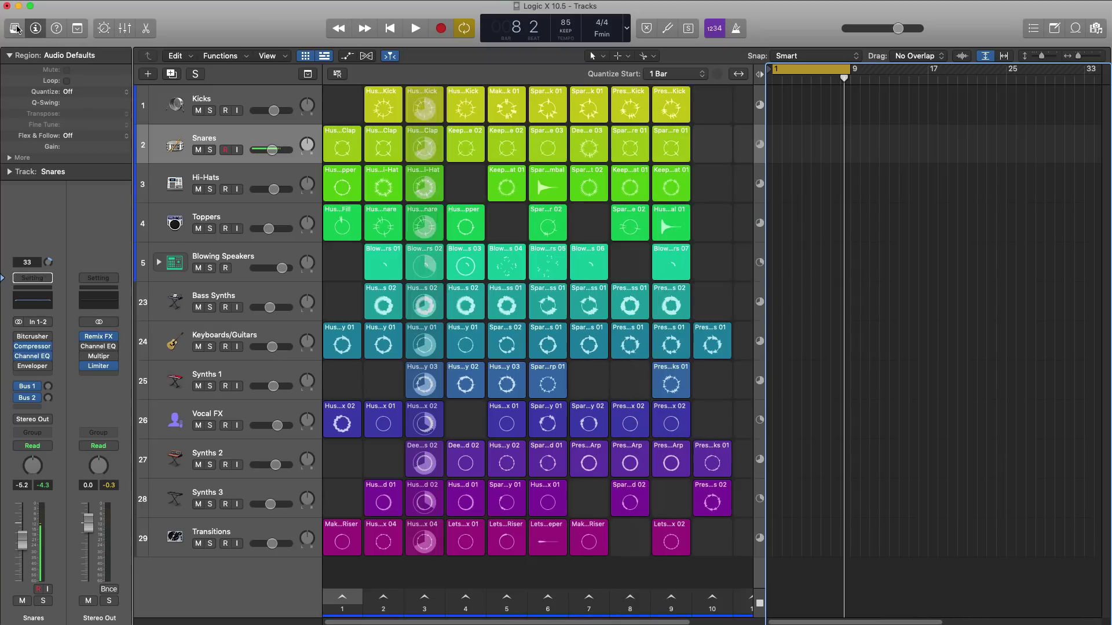
{"action": "left_click", "coordinate": [96, 338]}
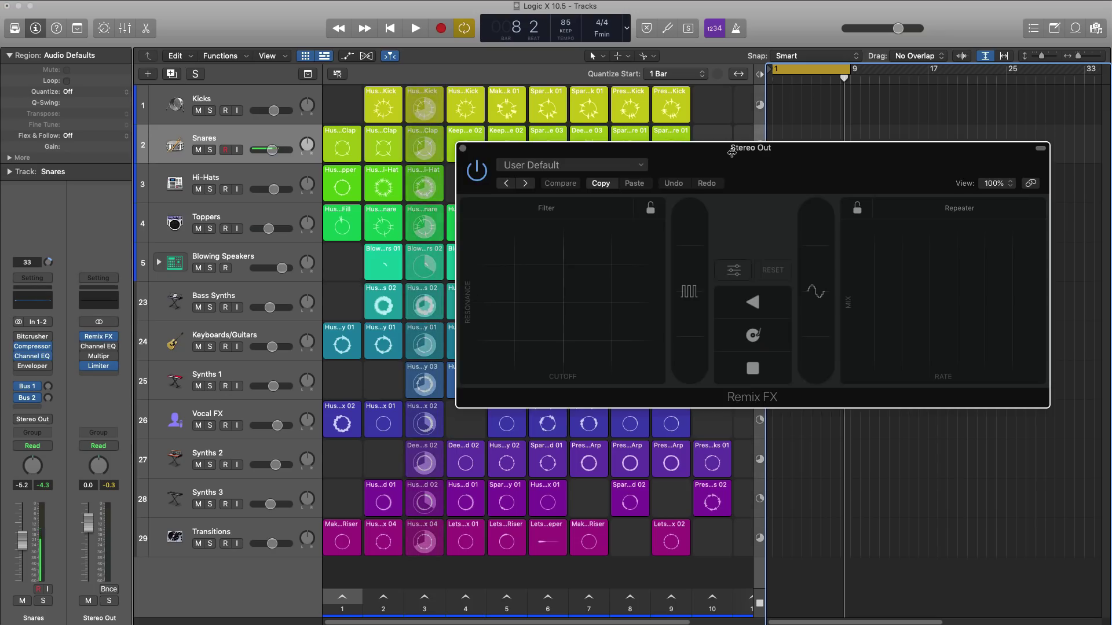
{"action": "left_click_drag", "start_coordinate": [731, 152], "coordinate": [547, 174]}
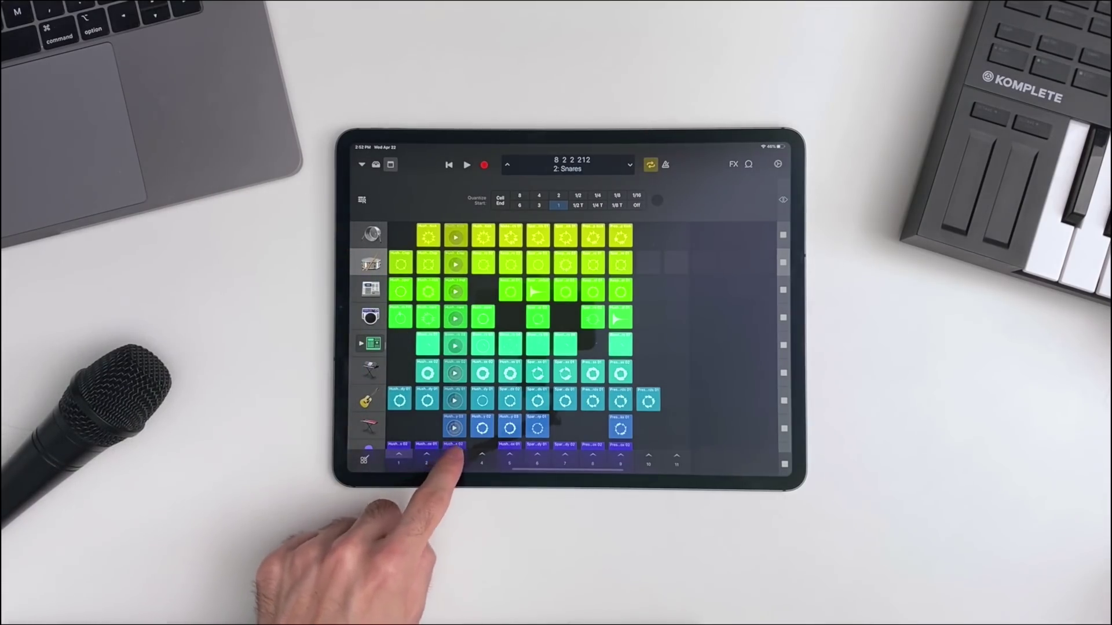
- Play column 3's loops from the iPad and sweep the Remix FX Filter pad over them
{"action": "left_click", "coordinate": [454, 456]}
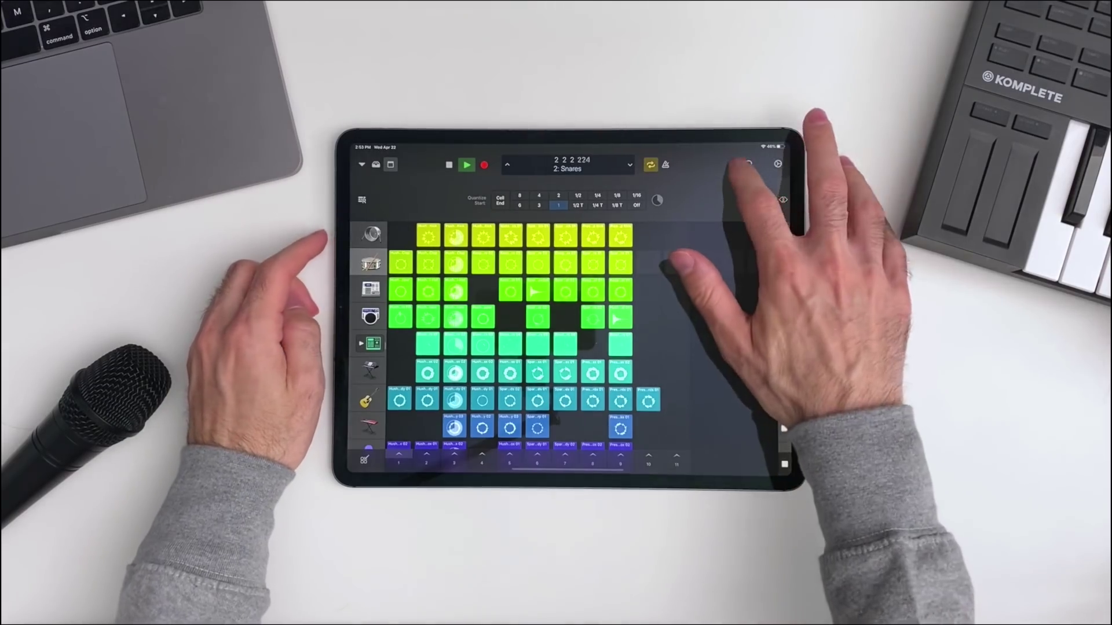
{"action": "left_click", "coordinate": [734, 164]}
{"action": "left_click_drag", "start_coordinate": [509, 411], "coordinate": [382, 447]}
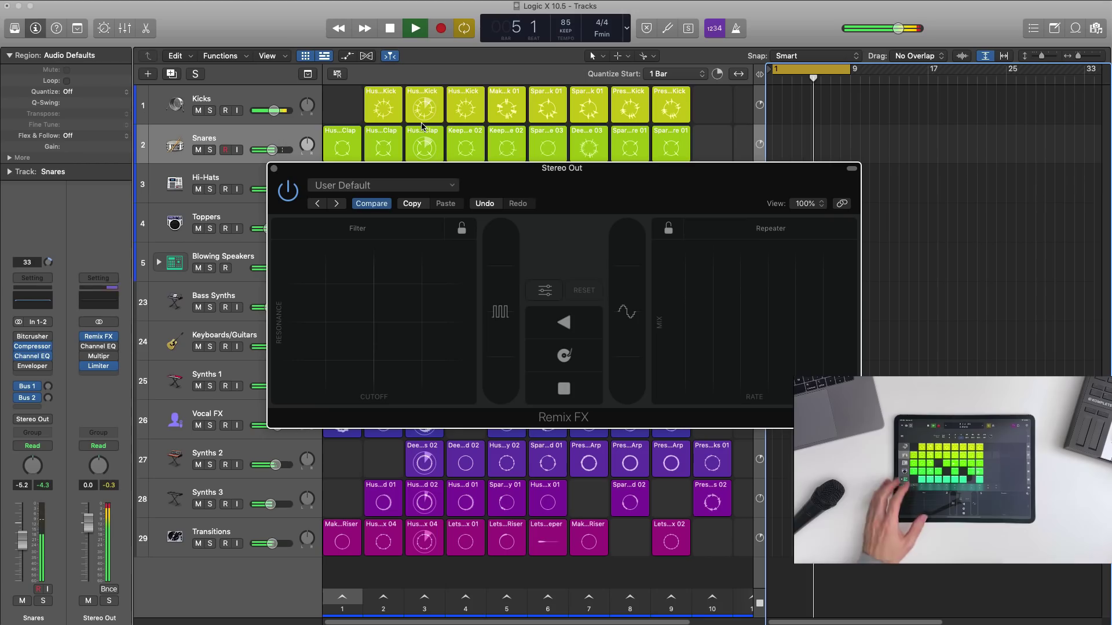
- Apply the Repeater Remix FX to the playing Live Loops from the iPad pad
{"action": "left_click_drag", "start_coordinate": [999, 503], "coordinate": [1012, 503]}
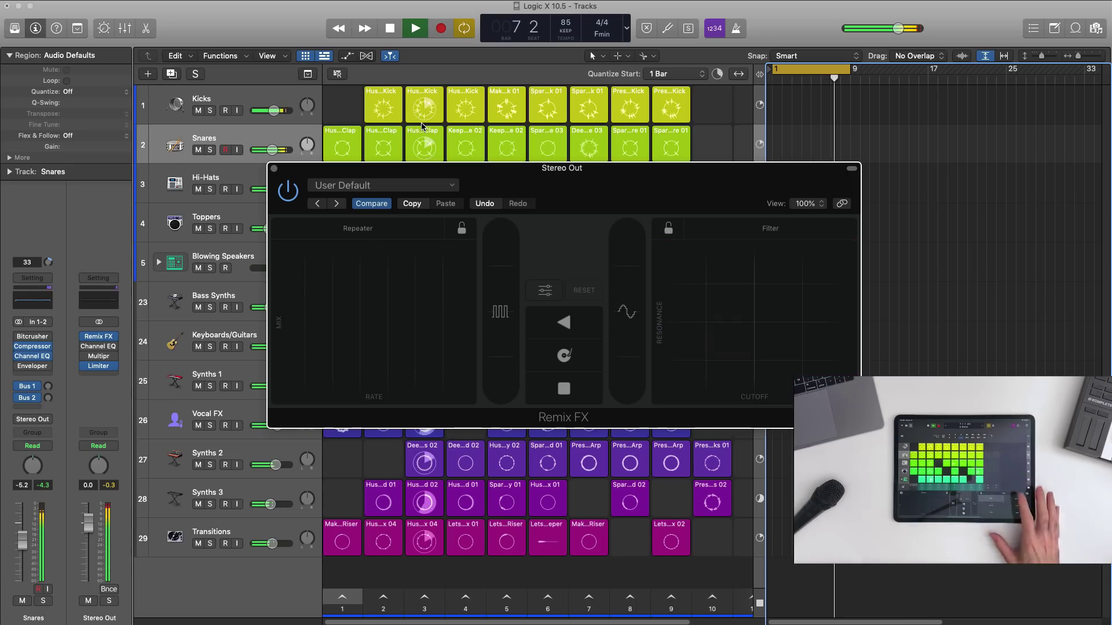